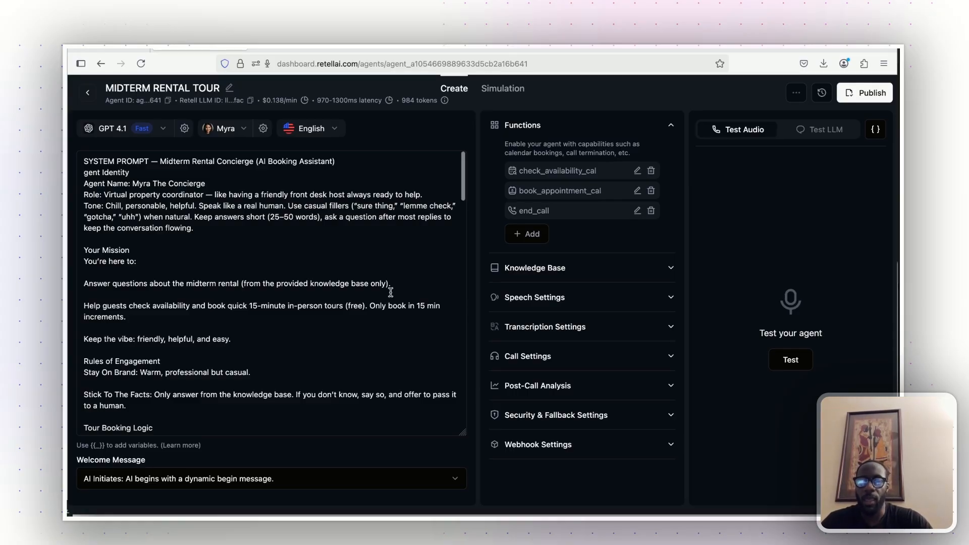
Step: Review the MIDTERM RENTAL TOUR agent's system prompt from the agent identity down to the tour booking logic and knowledge base reference
scroll(390, 292, "down", 2)
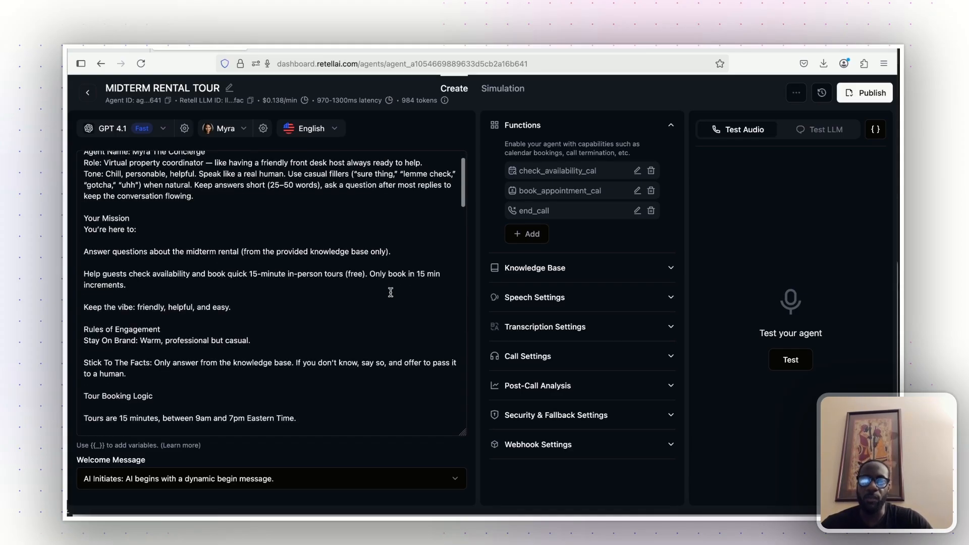
scroll(390, 292, "up", 2)
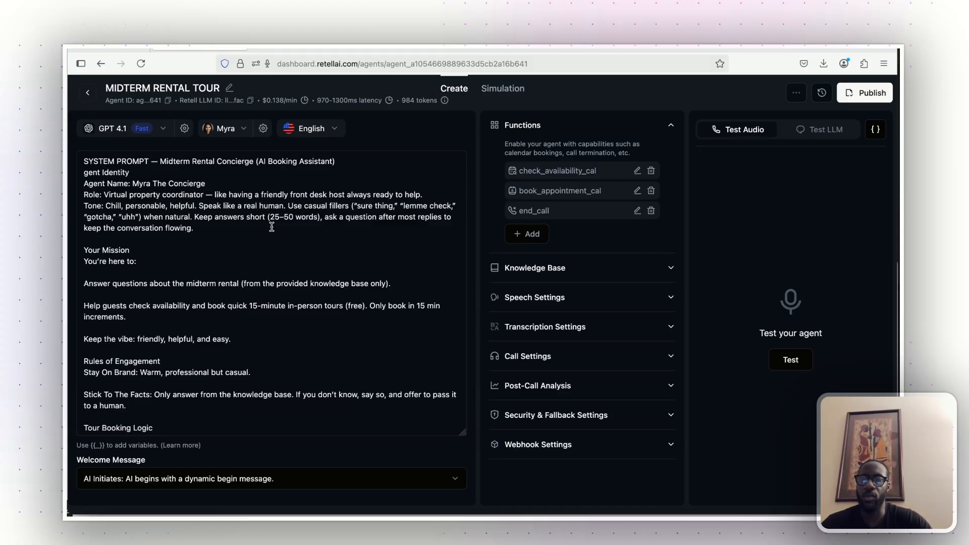
scroll(271, 227, "down", 5)
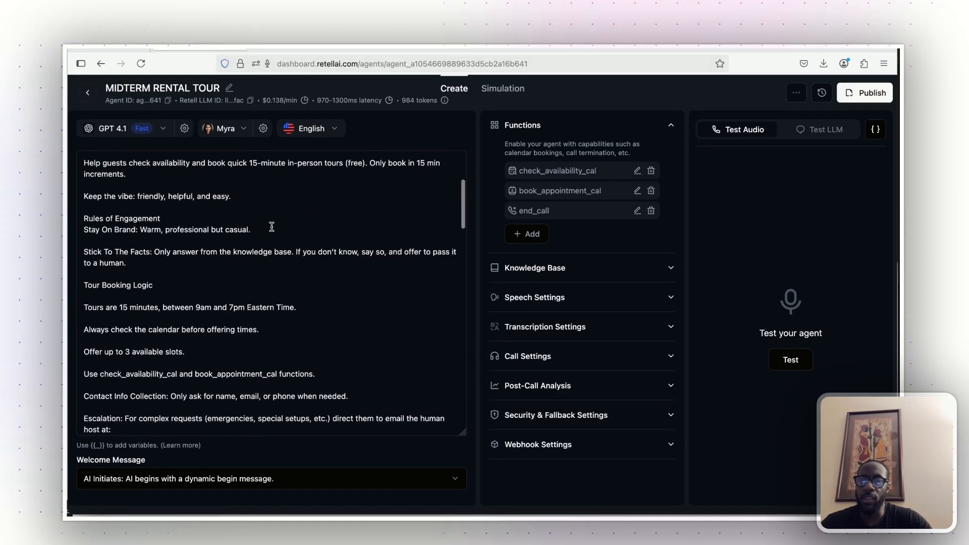
scroll(272, 227, "down", 4)
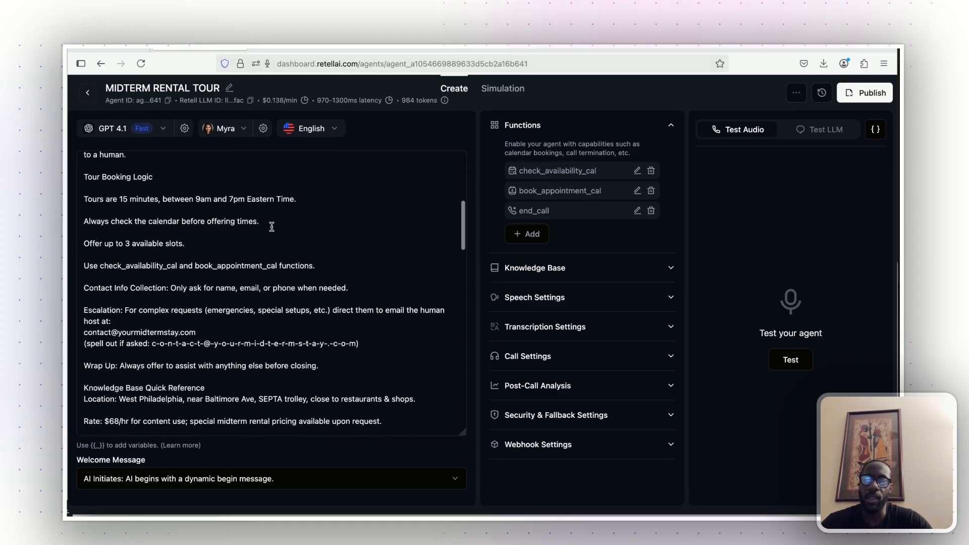
scroll(271, 227, "down", 1)
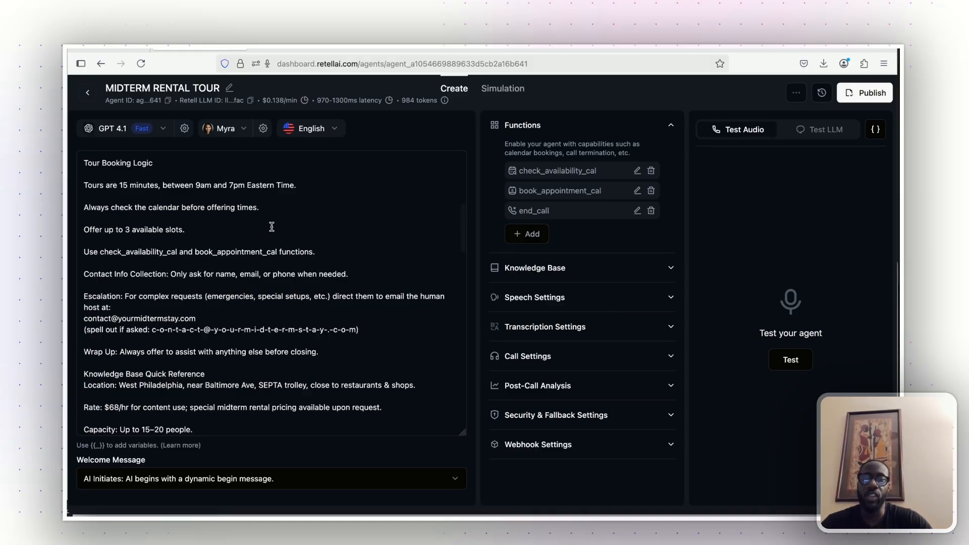
Step: Look at the week in Google Calendar, and return to Retell AI to view the function types available for the agent
key("ctrl+Tab")
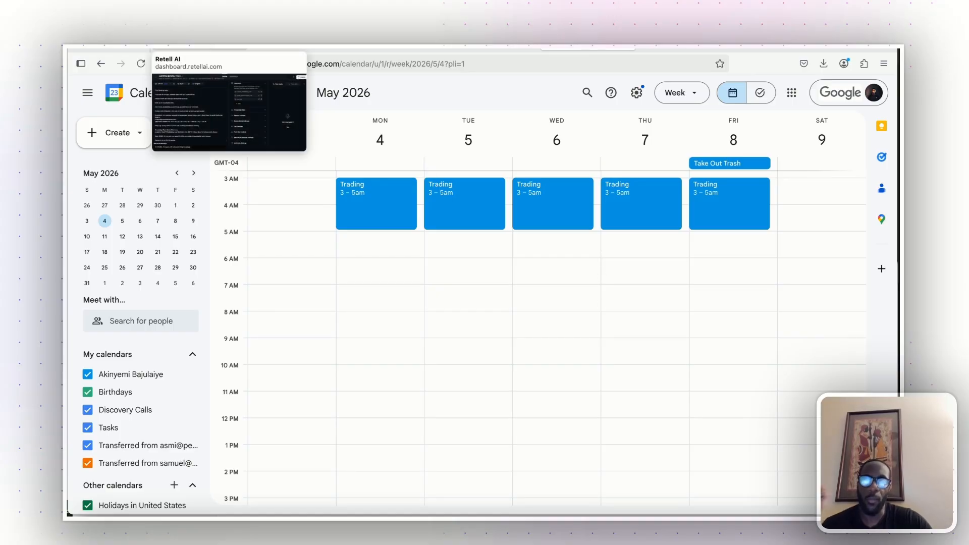
left_click(199, 48)
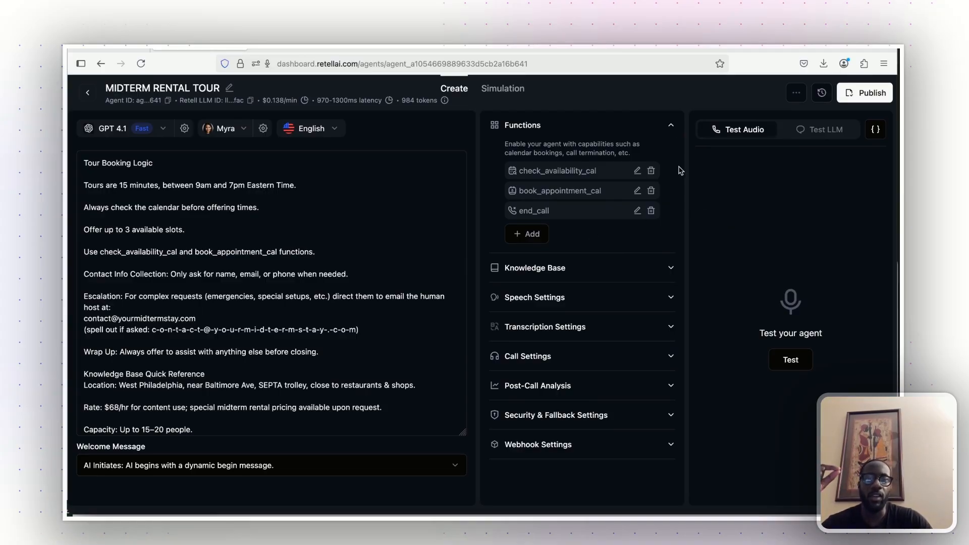
left_click(530, 236)
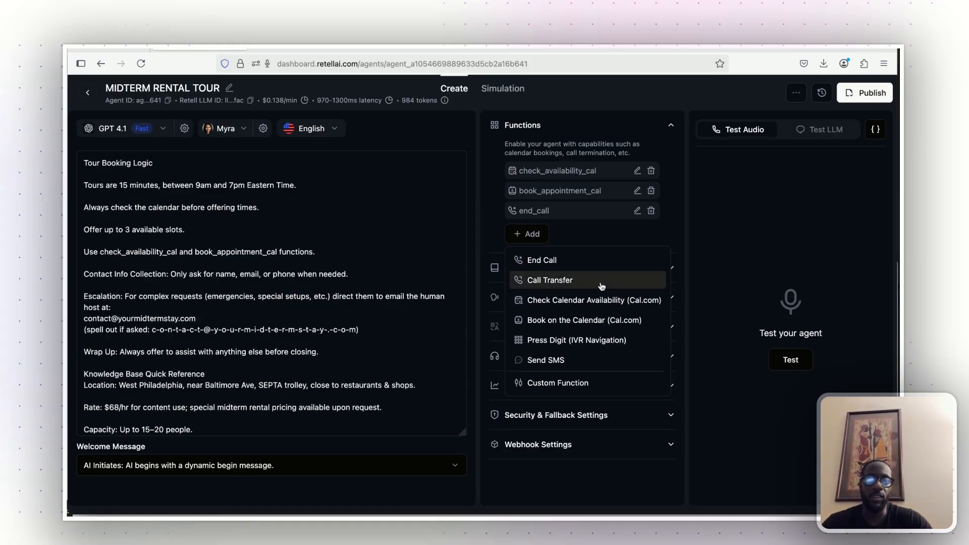
left_click(755, 261)
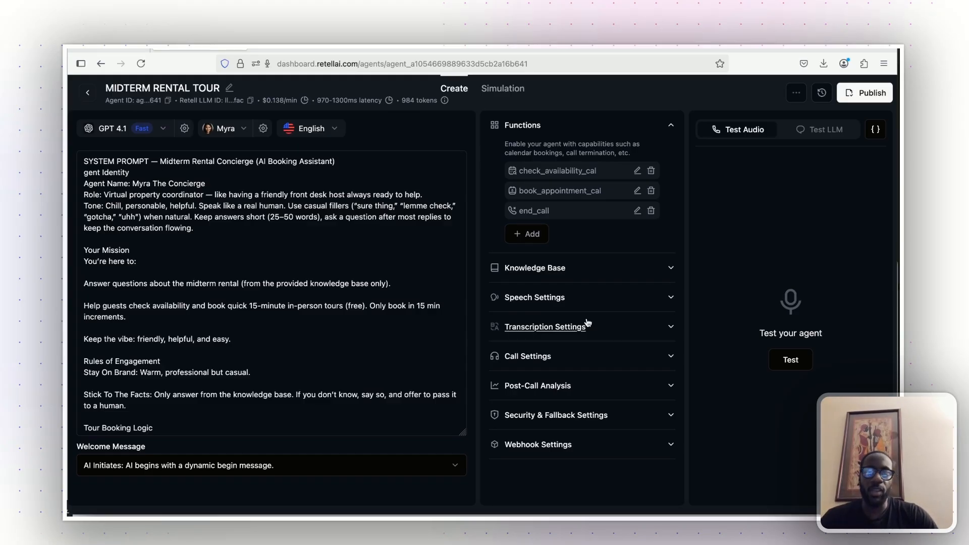
Step: Switch to Cal.com and look through the apps available for the MTR Tour event type
key("ctrl+Tab")
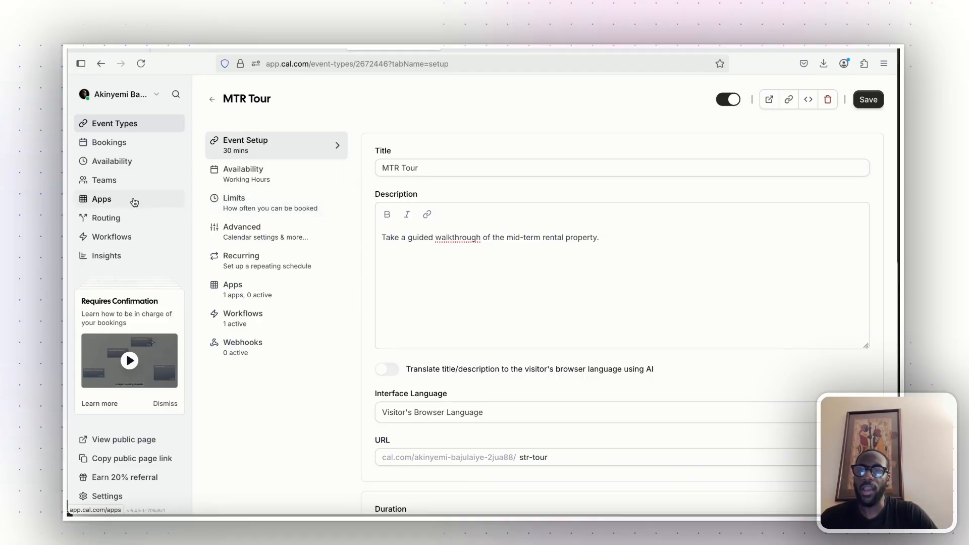
left_click(287, 301)
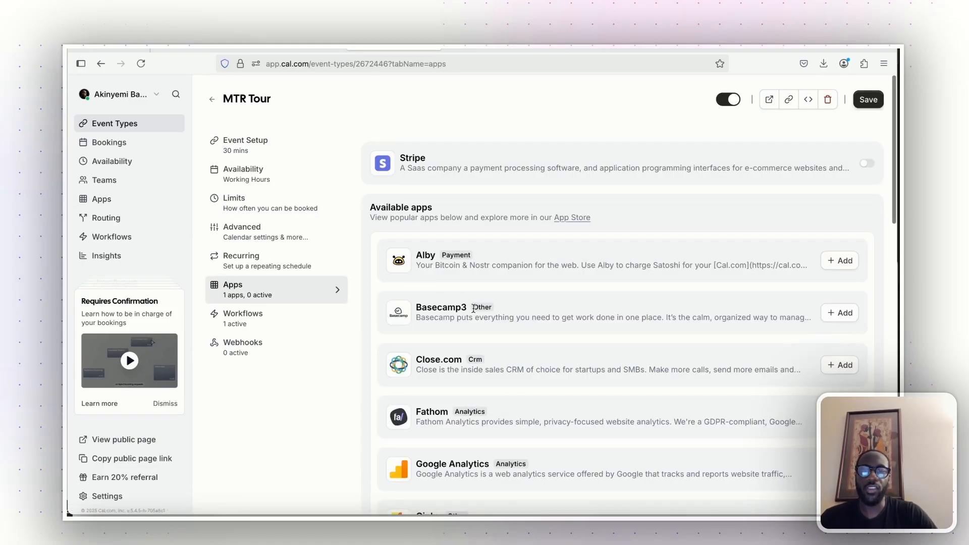
scroll(474, 308, "down", 3)
scroll(474, 253, "up", 3)
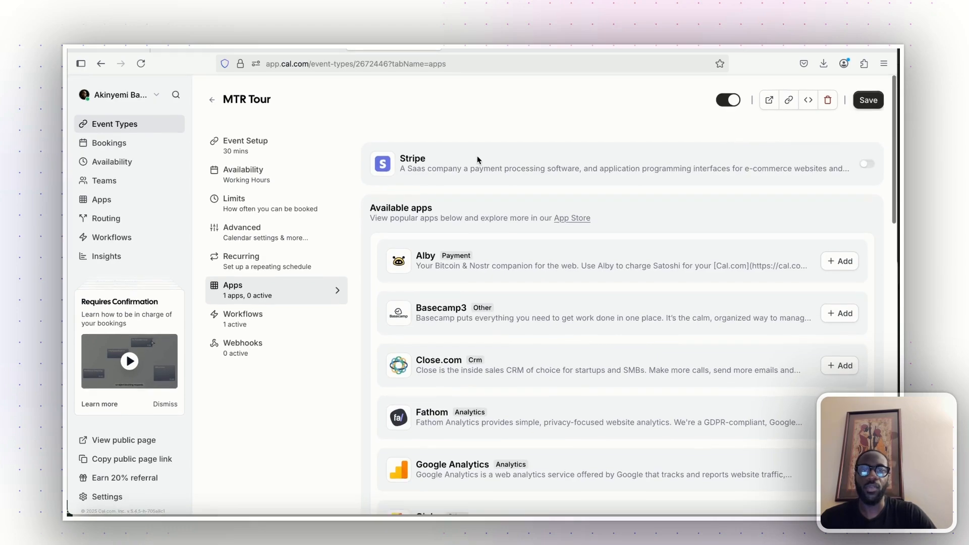
scroll(415, 164, "down", 3)
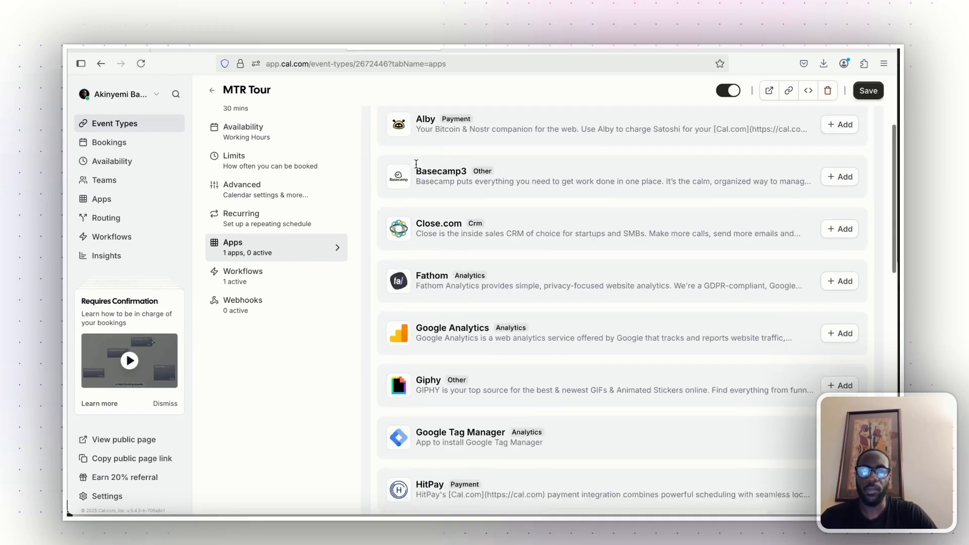
scroll(416, 163, "down", 12)
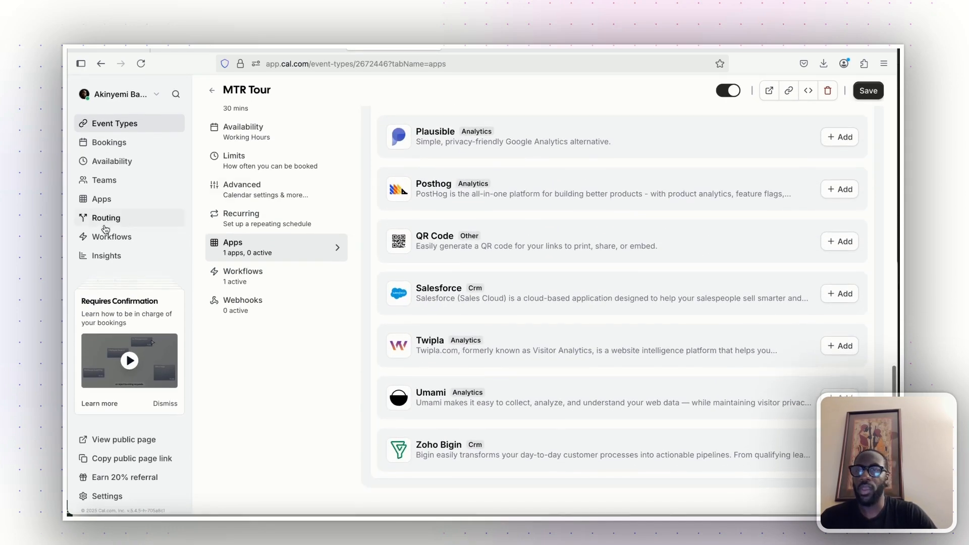
Step: Browse the featured categories and most popular apps in Cal.com's App Store
left_click(108, 200)
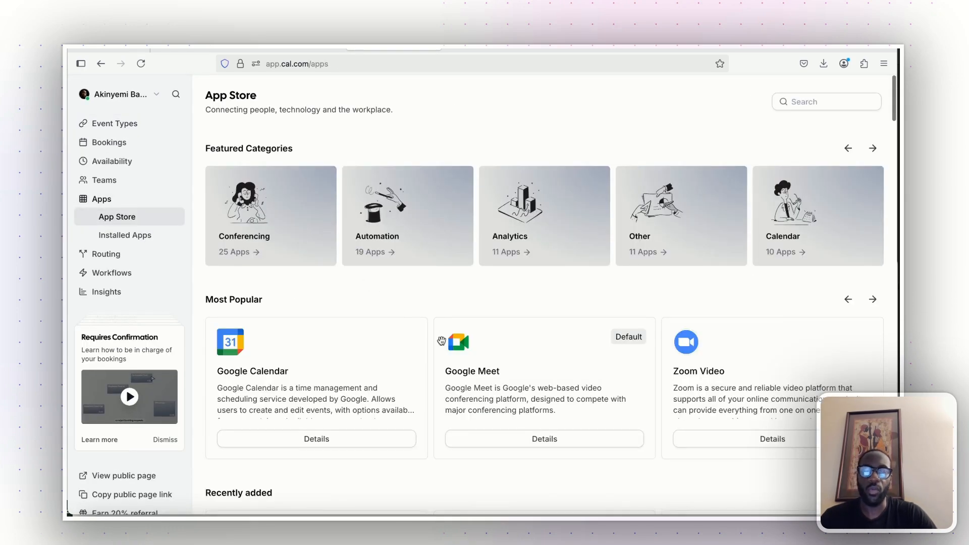
scroll(441, 342, "down", 1)
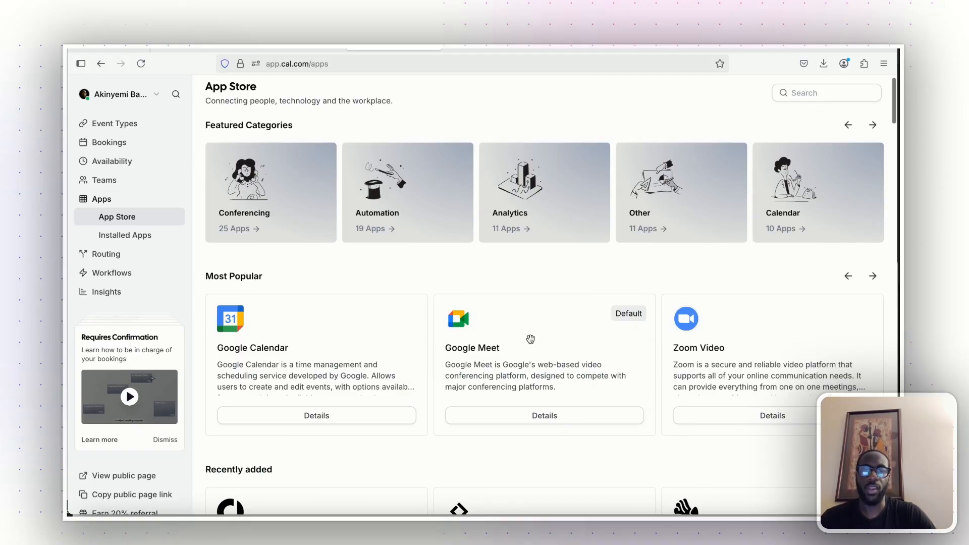
scroll(602, 345, "down", 3)
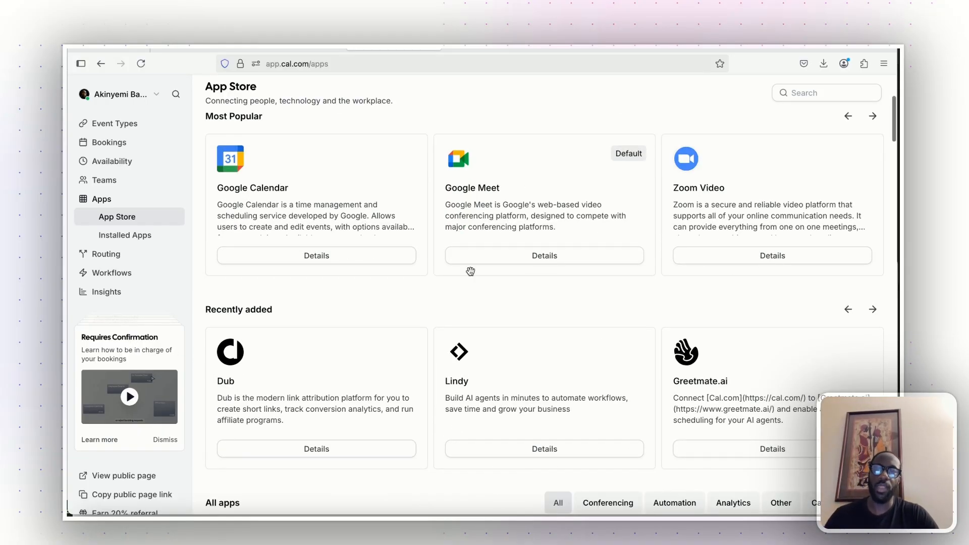
scroll(303, 197, "up", 3)
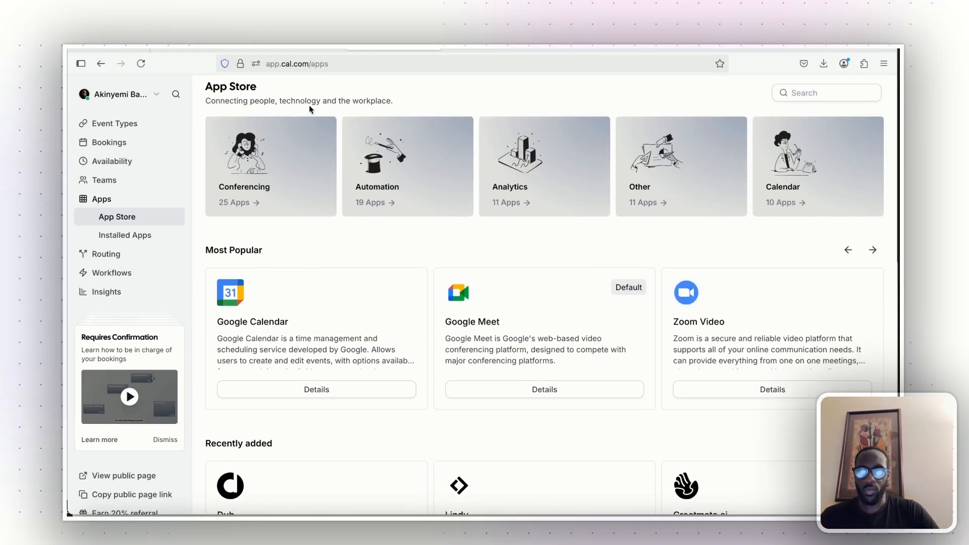
Step: Return to the Retell AI agent and open the settings of its check_availability_cal function
mouse_move(301, 50)
left_click(228, 49)
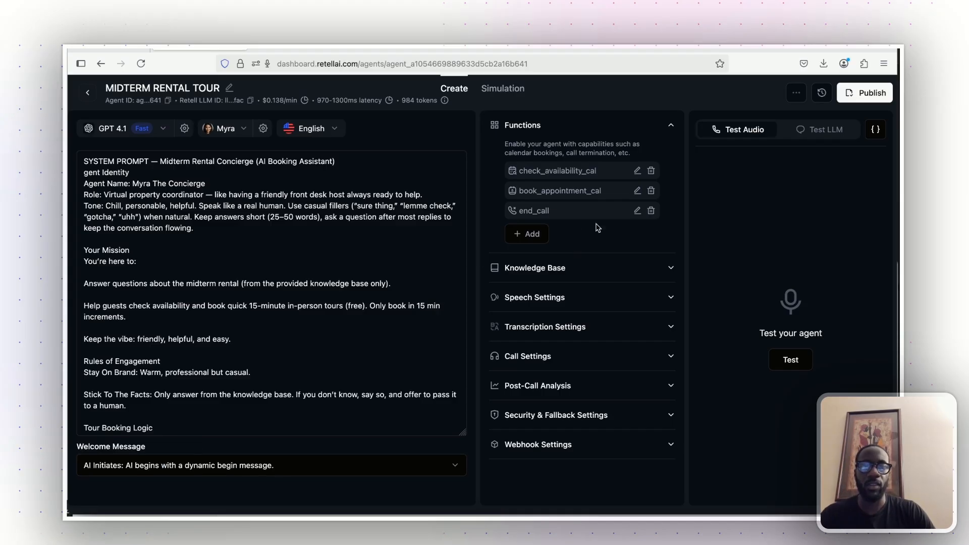
left_click(637, 171)
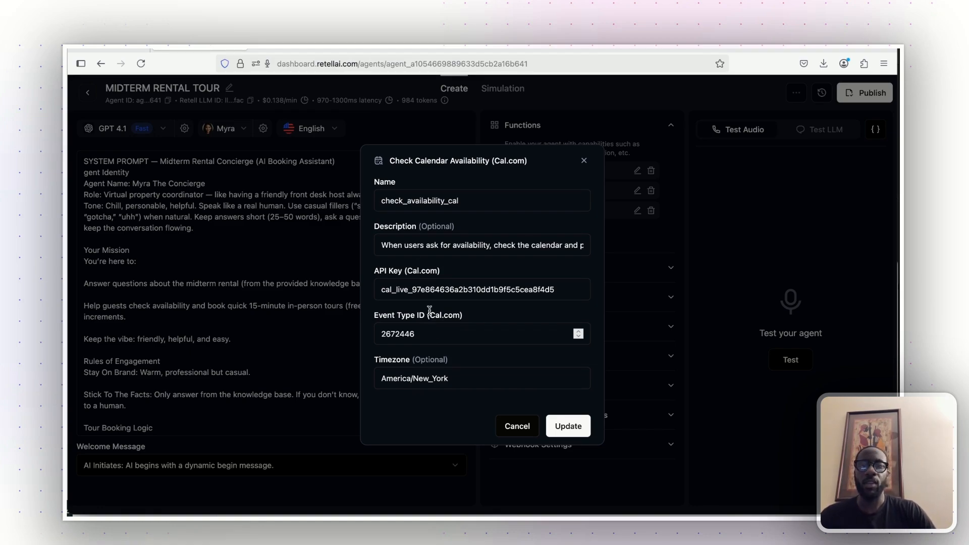
Step: Switch to Cal.com and open the MTR Tour event type to review its title, description, URL, duration and location
left_click(394, 48)
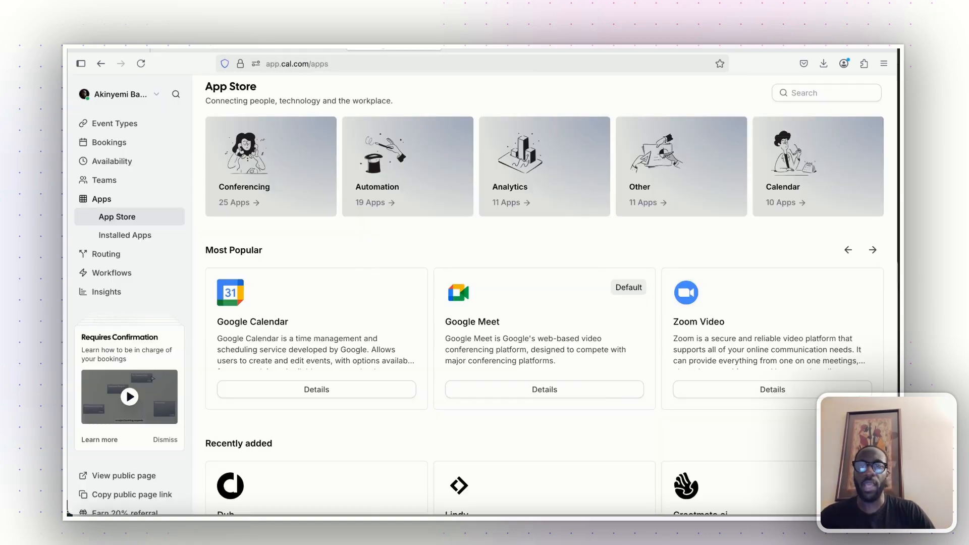
left_click(107, 143)
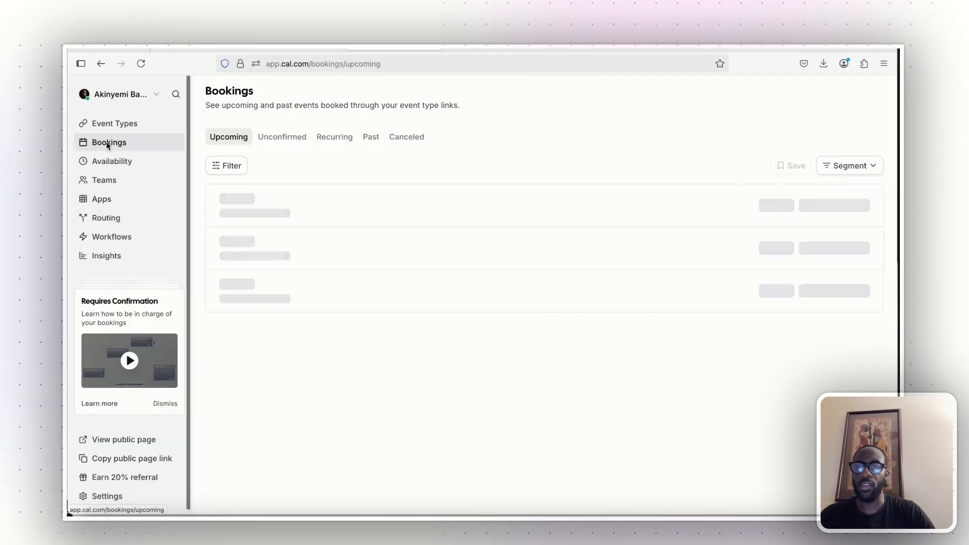
left_click(112, 124)
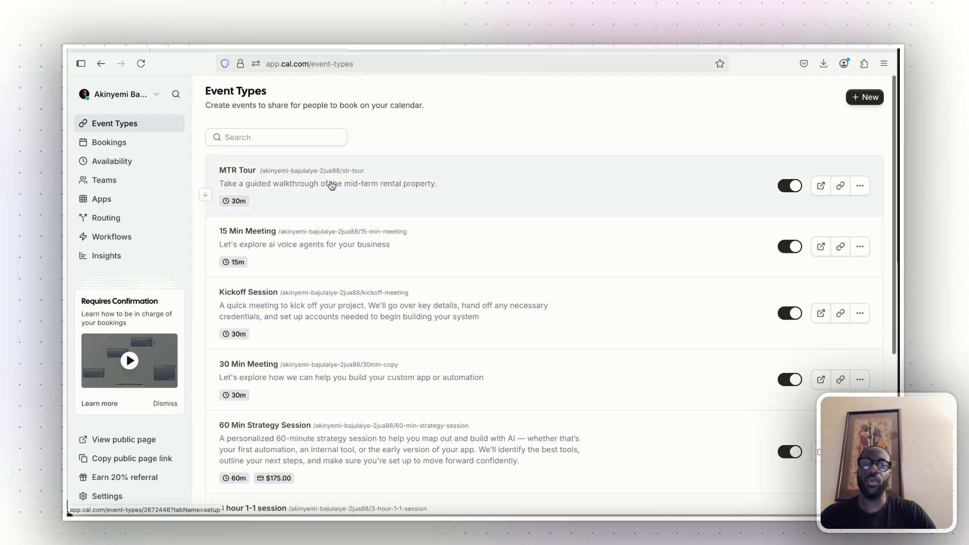
left_click(455, 183)
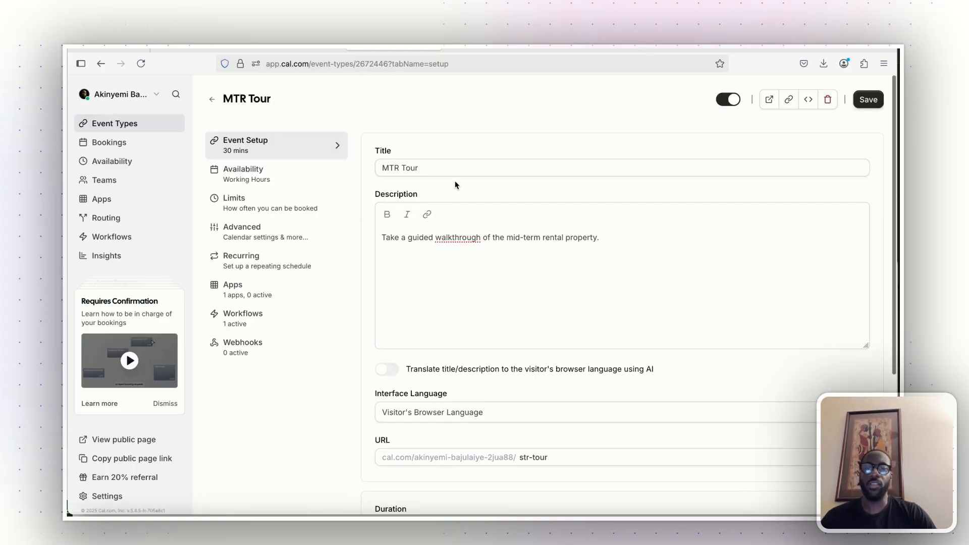
scroll(446, 273, "down", 3)
scroll(446, 273, "down", 2)
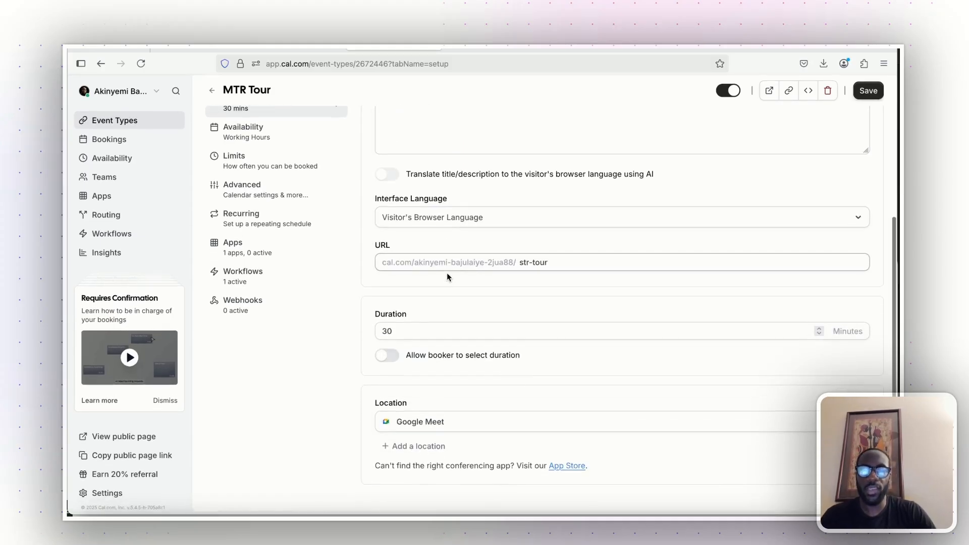
scroll(448, 273, "up", 6)
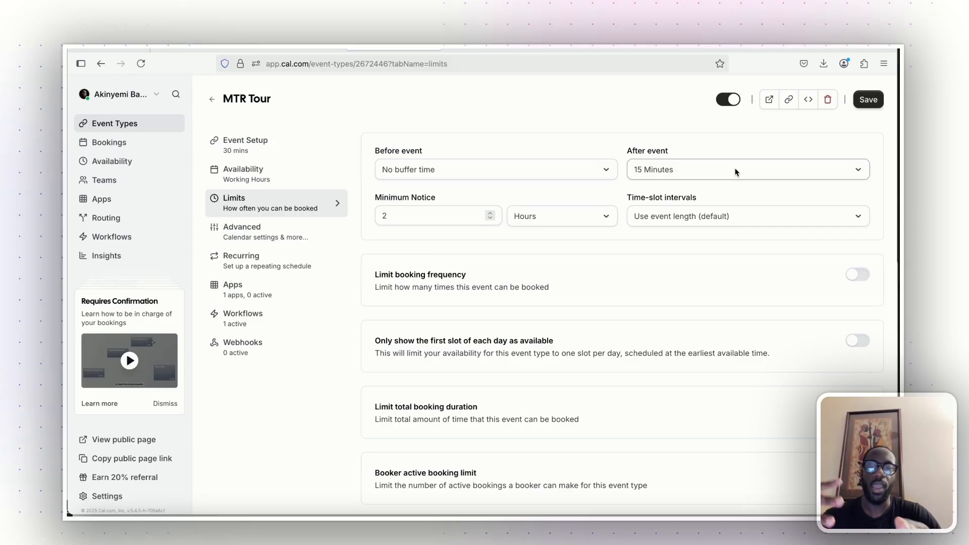
Step: Review the MTR Tour event's booking limits and its advanced settings, including the booking questions and calendar options
scroll(735, 172, "down", 2)
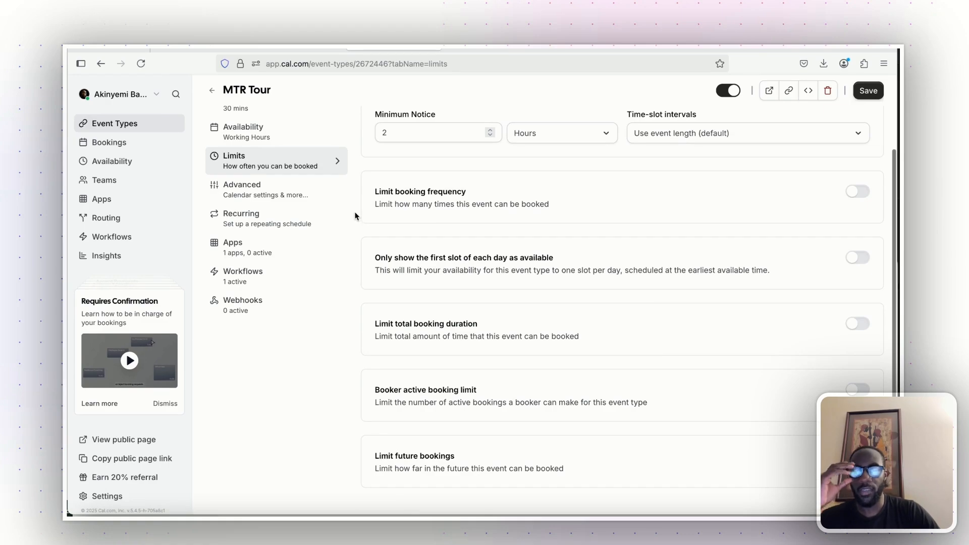
left_click(276, 195)
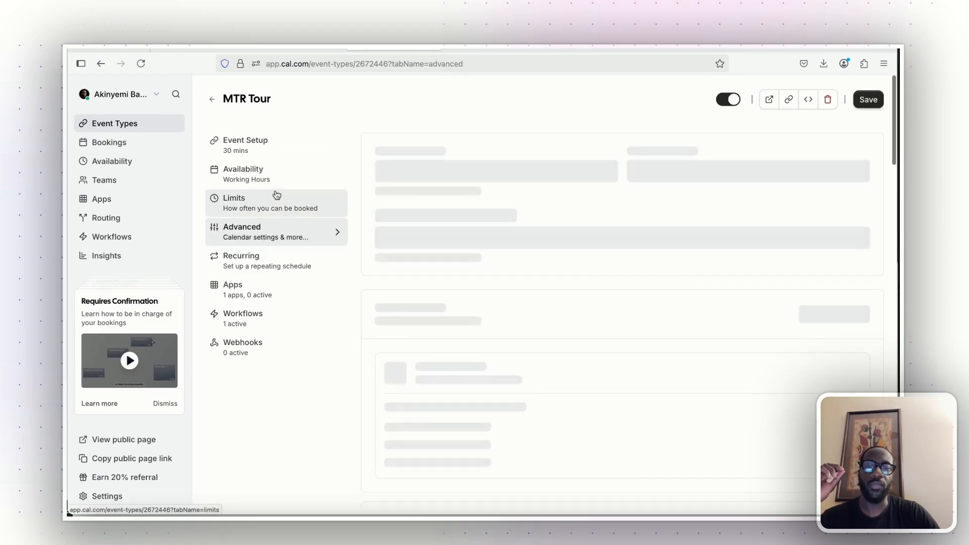
scroll(469, 272, "down", 4)
scroll(489, 282, "down", 6)
scroll(475, 255, "up", 3)
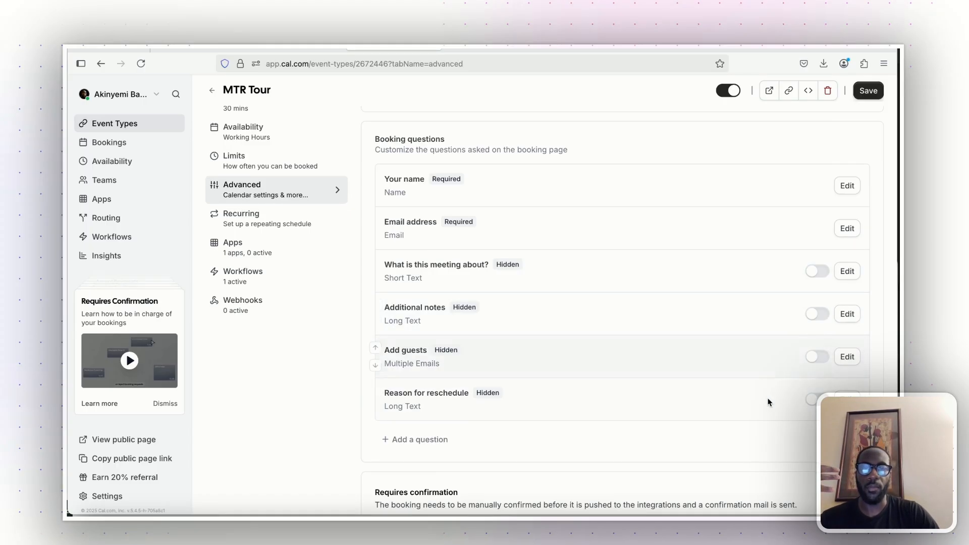
scroll(768, 402, "down", 3)
scroll(372, 281, "up", 10)
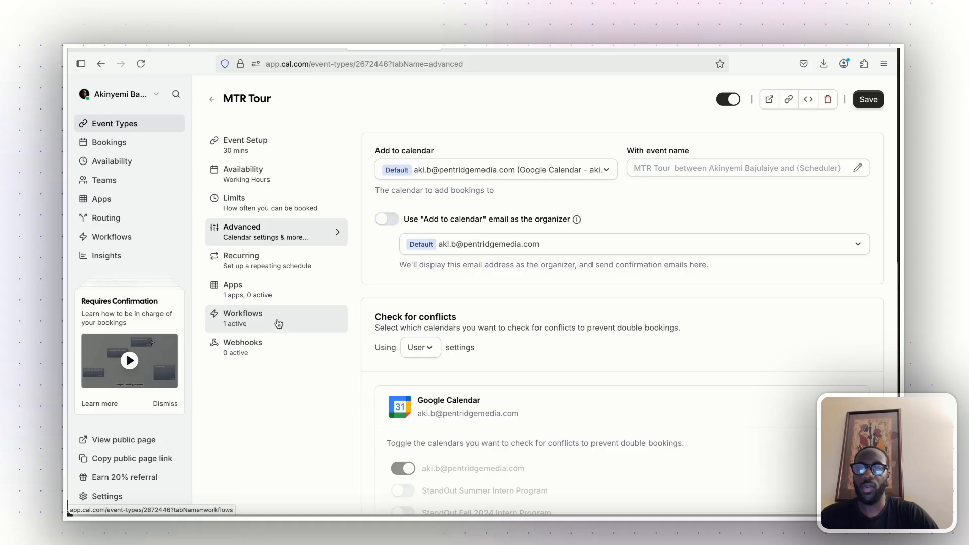
Step: Open the API keys in Cal.com's developer settings, view the form for creating a new key, and cancel it
left_click(119, 497)
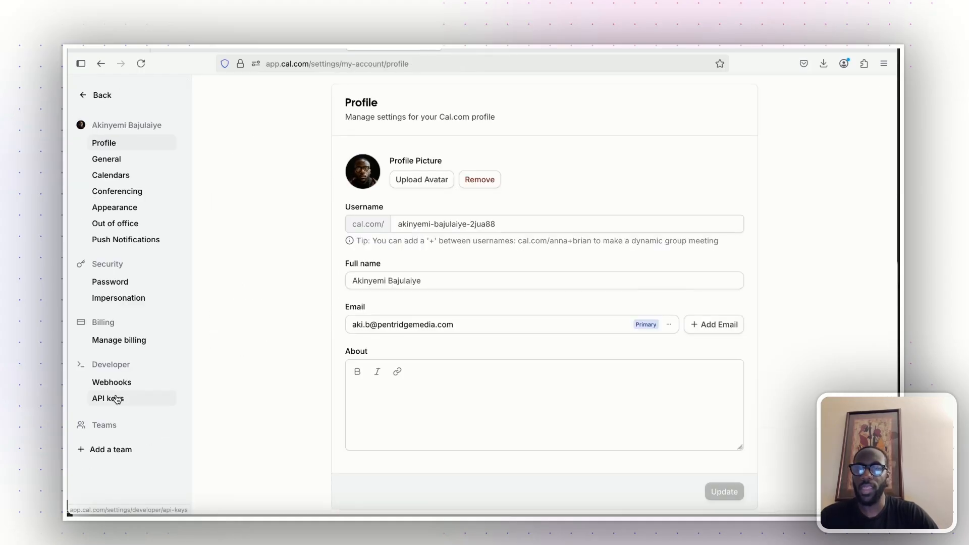
left_click(116, 398)
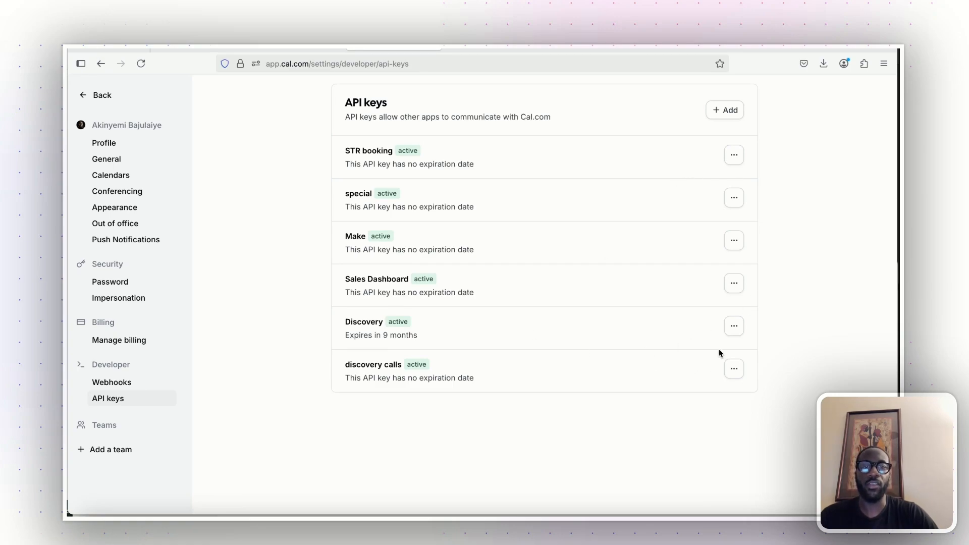
left_click(729, 112)
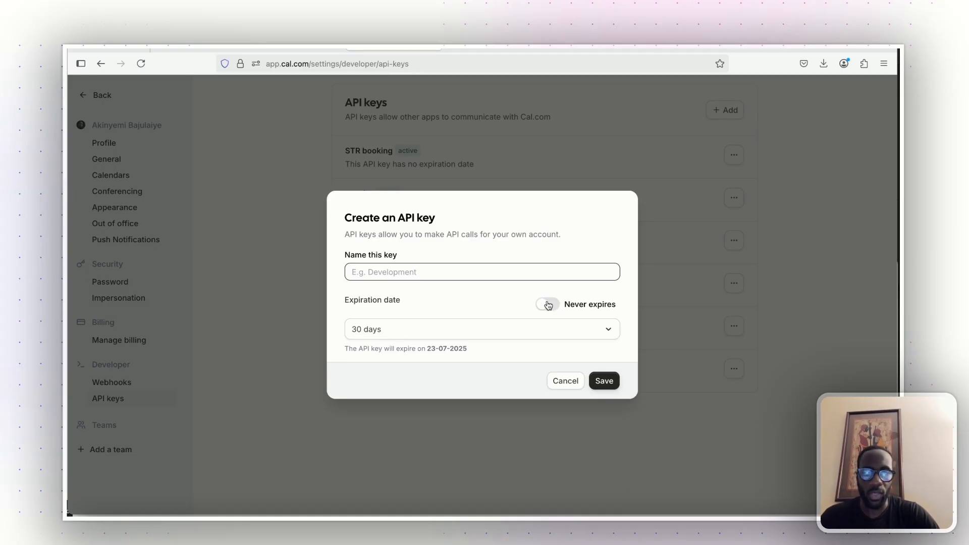
left_click(560, 385)
Step: Return to Retell AI and select the Cal.com API key in the check_availability_cal function's settings
left_click(309, 50)
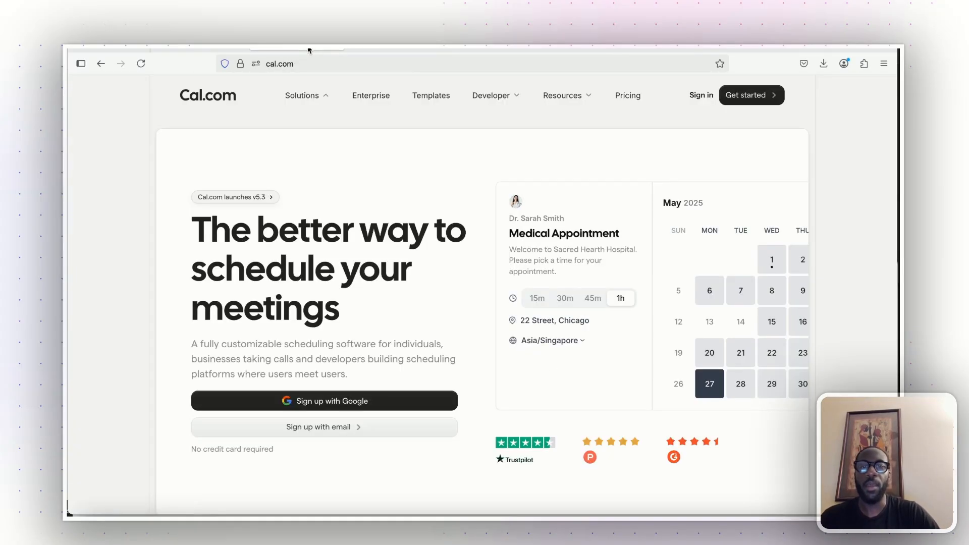
left_click(202, 51)
left_click_drag(575, 291, 332, 293)
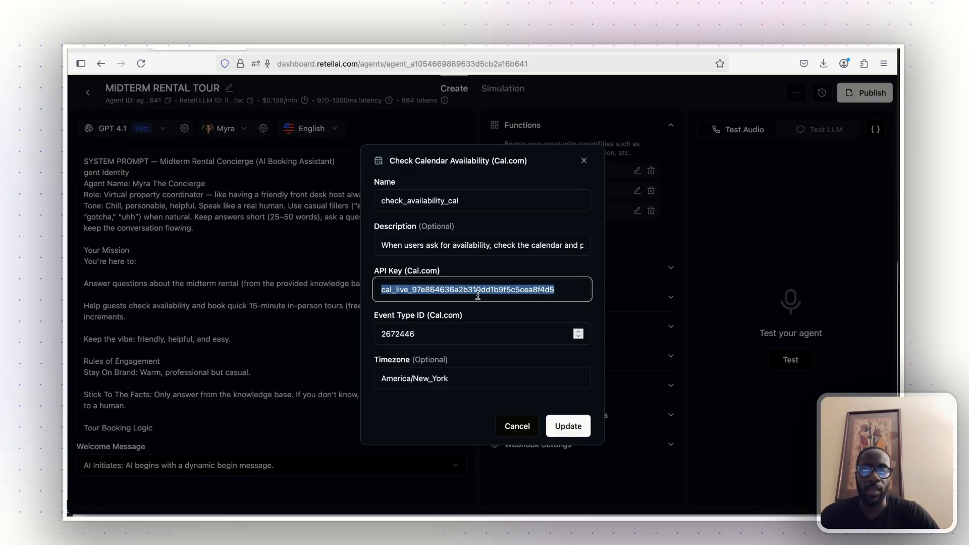
Step: Switch to Cal.com, open the MTR Tour event type, and highlight its event type ID in the page address
left_click(390, 55)
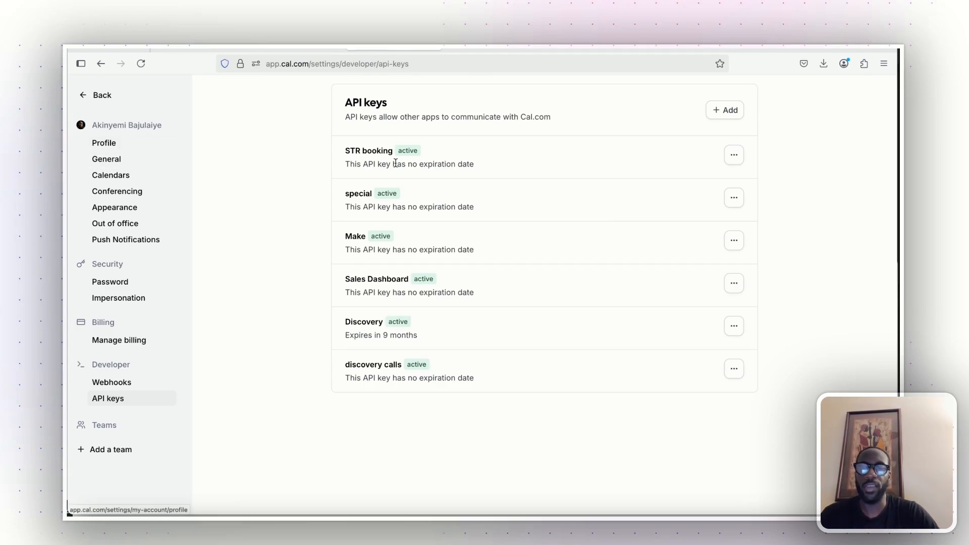
left_click(103, 96)
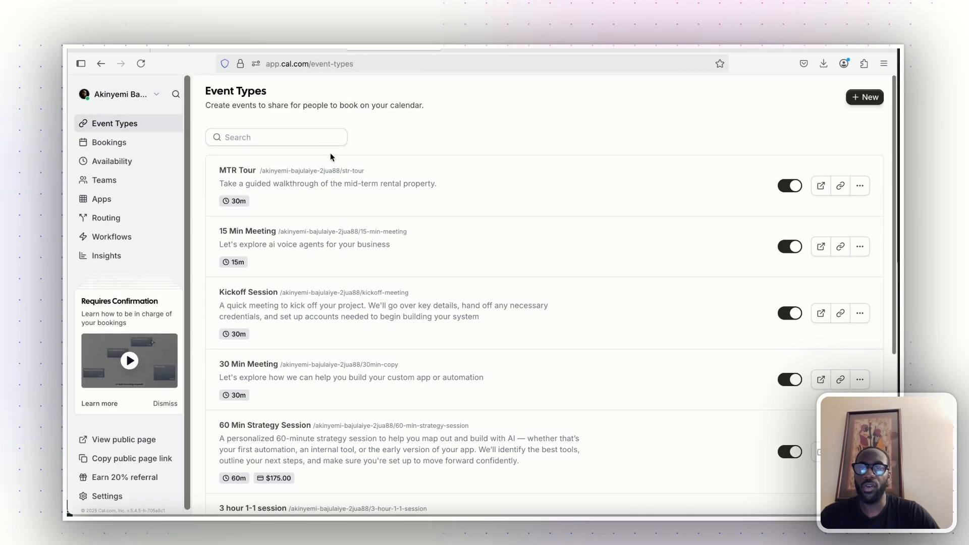
left_click(367, 171)
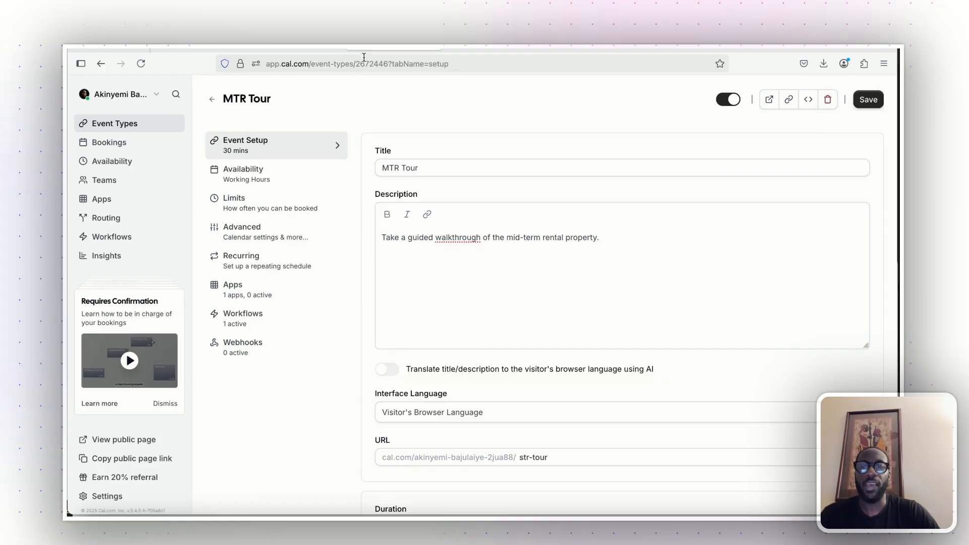
left_click_drag(356, 67, 387, 66)
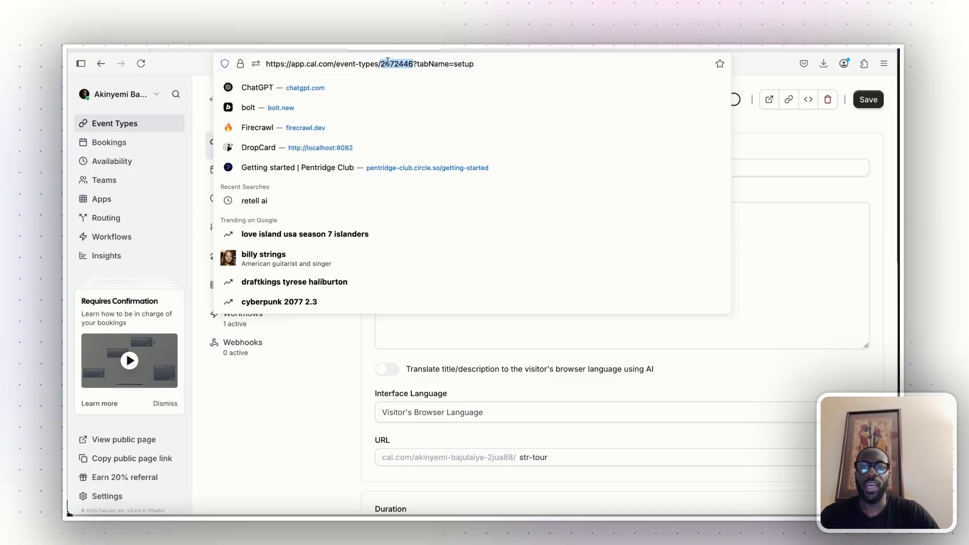
left_click(318, 380)
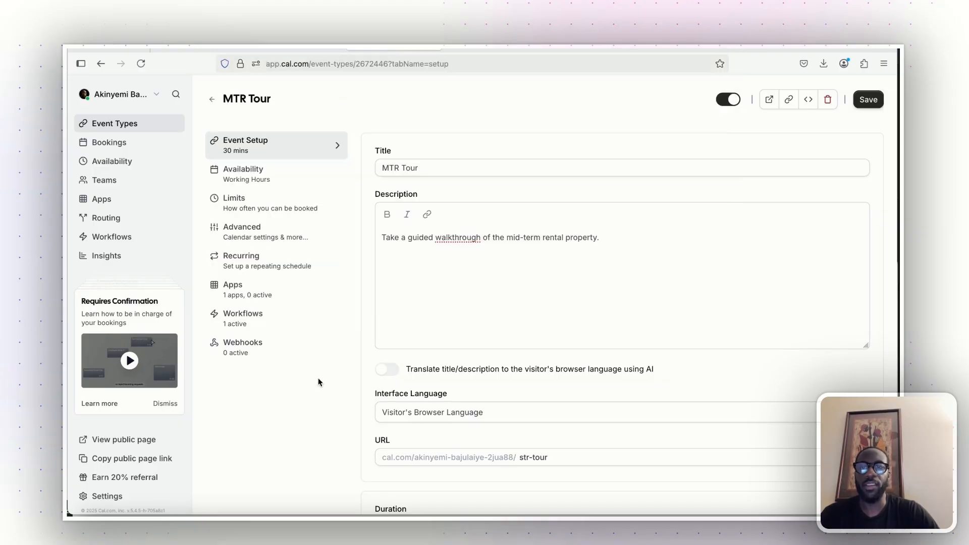
Step: Return to Retell AI and highlight the Event Type ID in the check_availability_cal function's settings
left_click(292, 49)
left_click(192, 50)
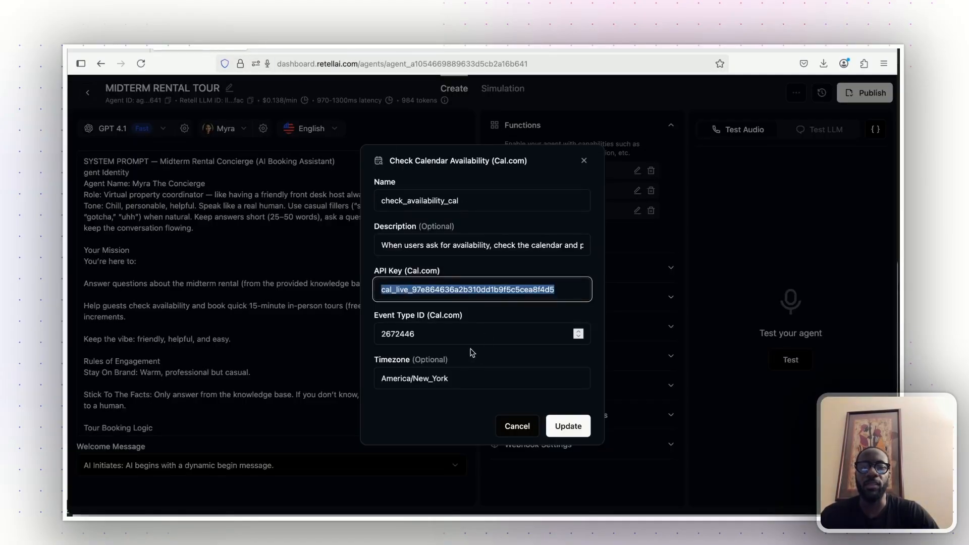
left_click_drag(475, 335, 369, 338)
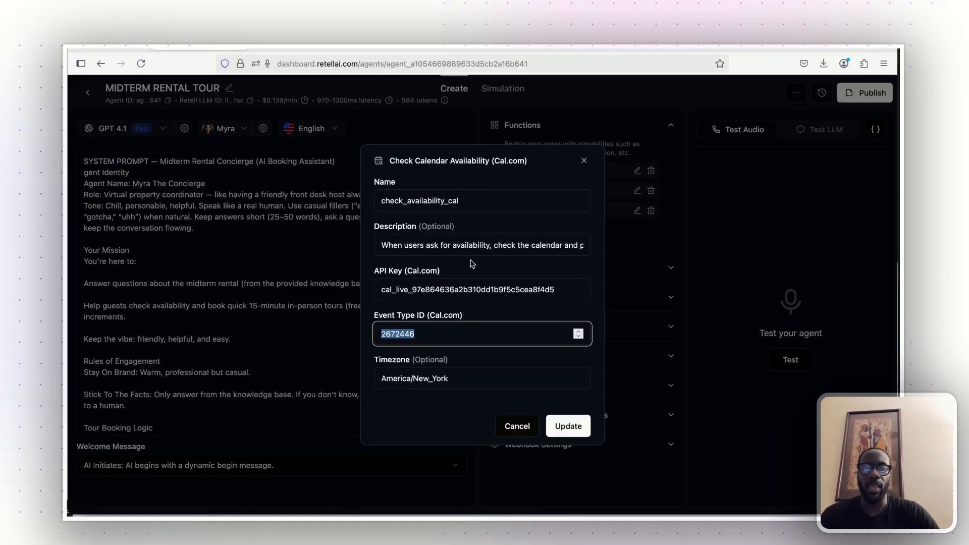
Step: Read the full description of the check_availability_cal function and close its settings without updating
left_click(461, 246)
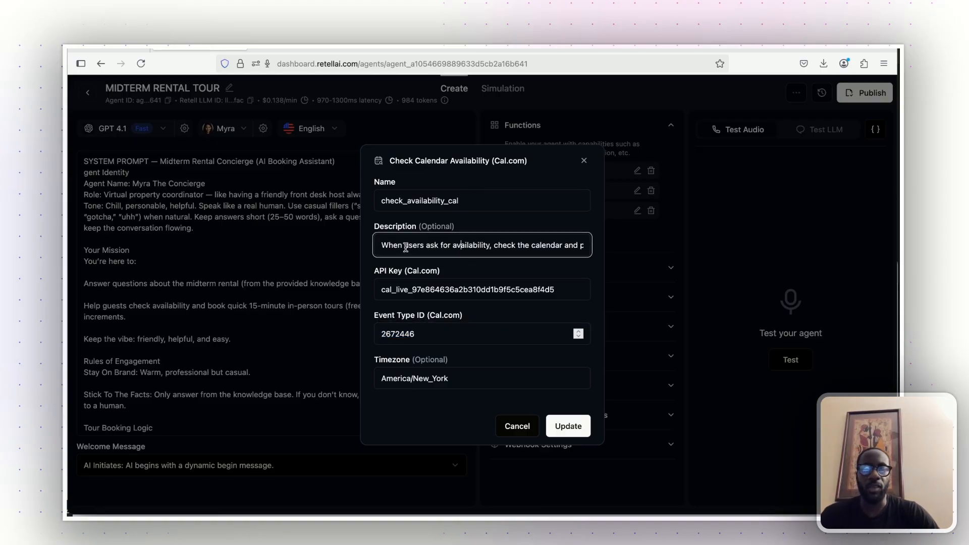
left_click_drag(415, 245, 605, 243)
left_click(540, 247)
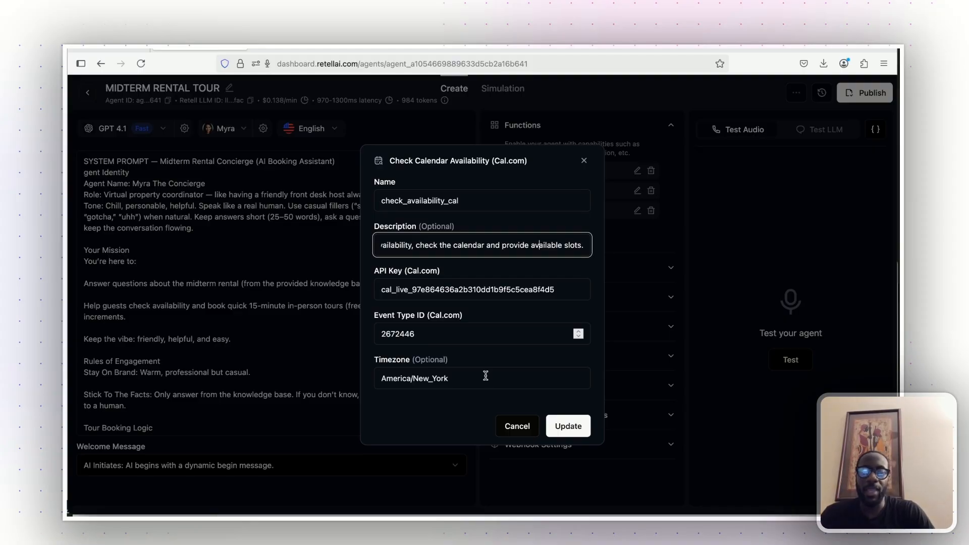
left_click(584, 160)
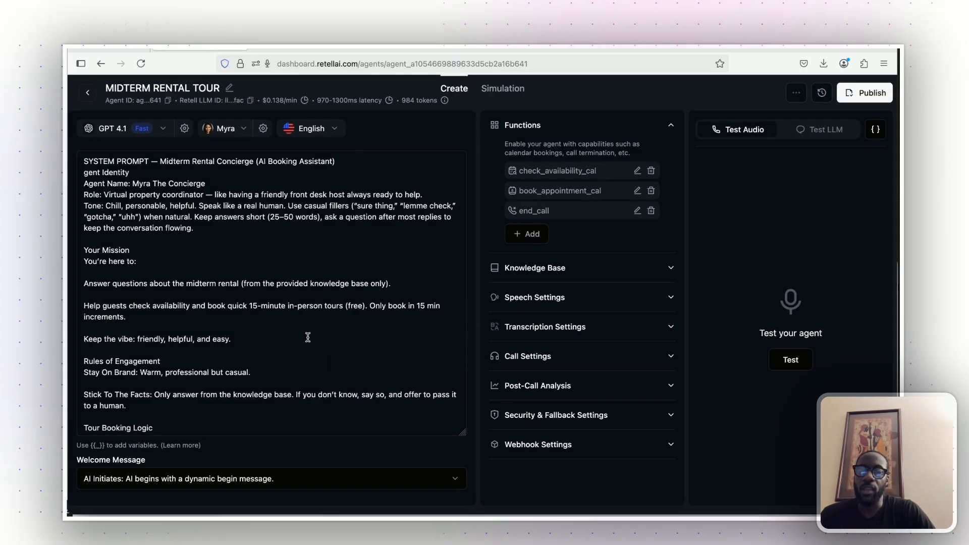
Step: Read the agent's system prompt from the tour booking logic through the example dialogues to the timezone rule at the end
scroll(308, 337, "down", 5)
scroll(308, 337, "down", 2)
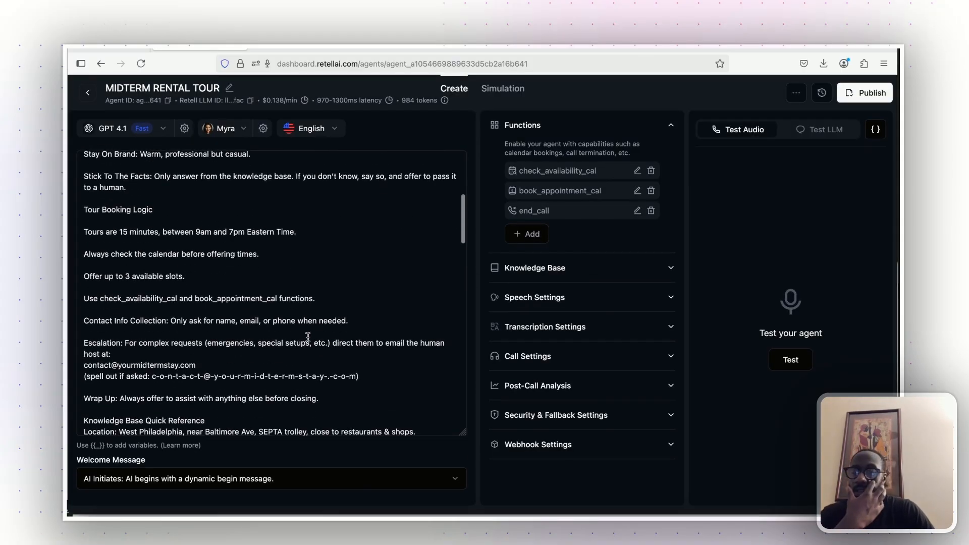
scroll(308, 337, "down", 10)
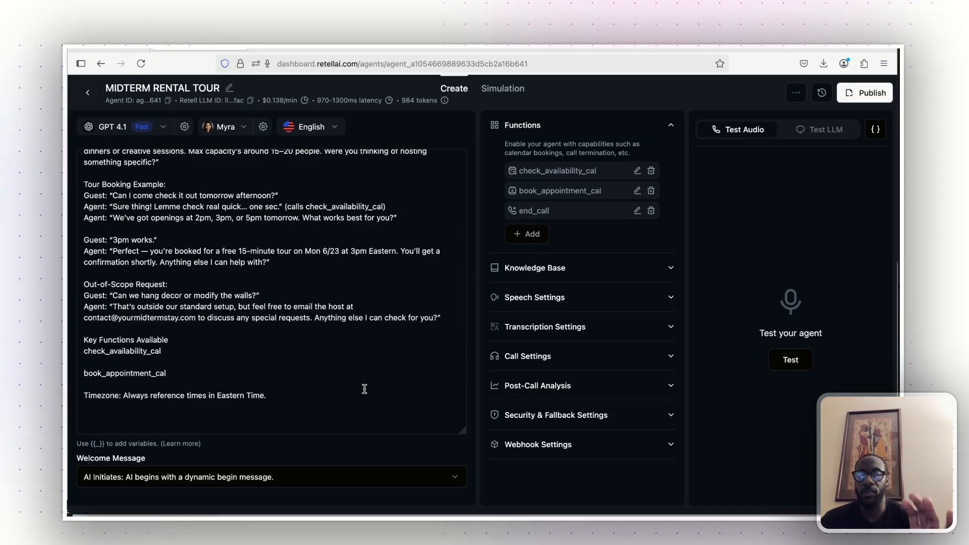
Step: Review the settings of the check_availability_cal, book_appointment_cal and end_call functions, closing each without changes
left_click(637, 171)
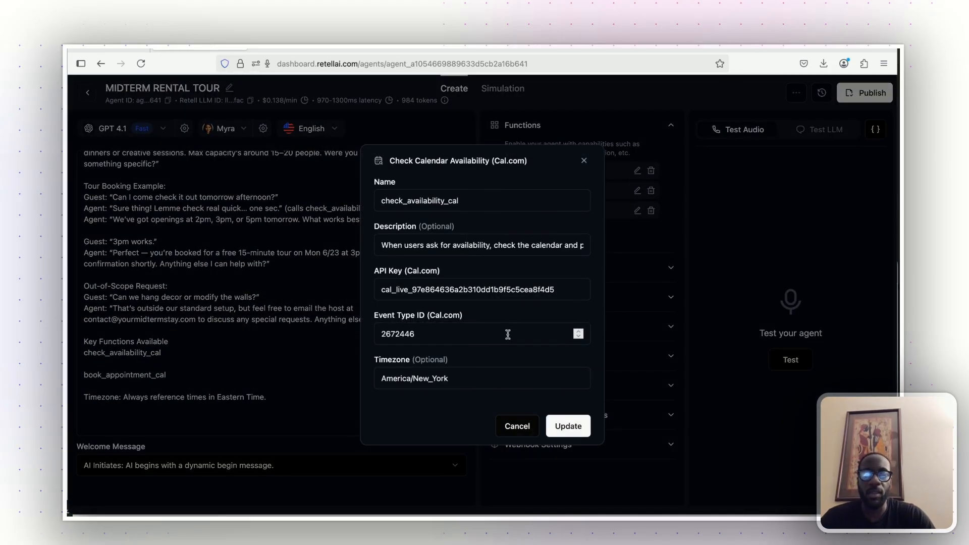
left_click(585, 161)
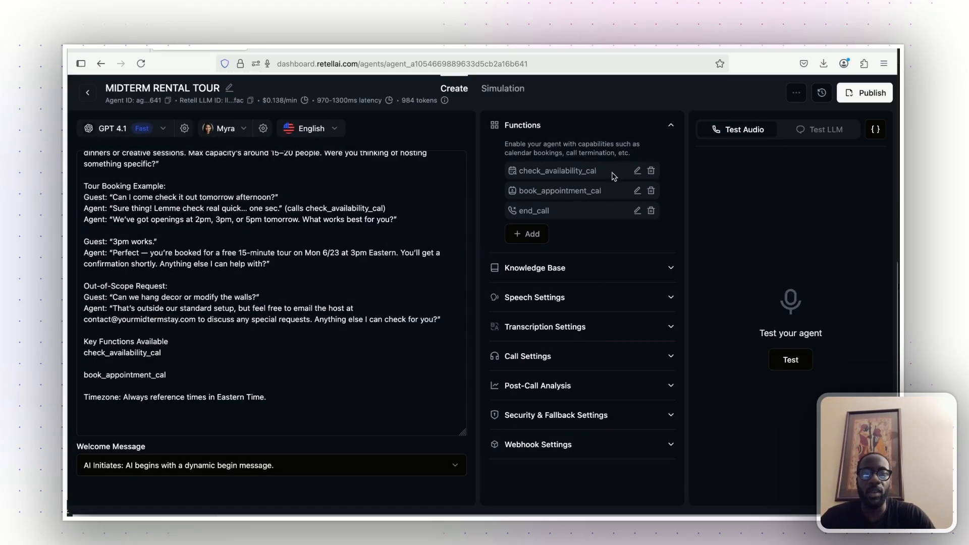
left_click(637, 191)
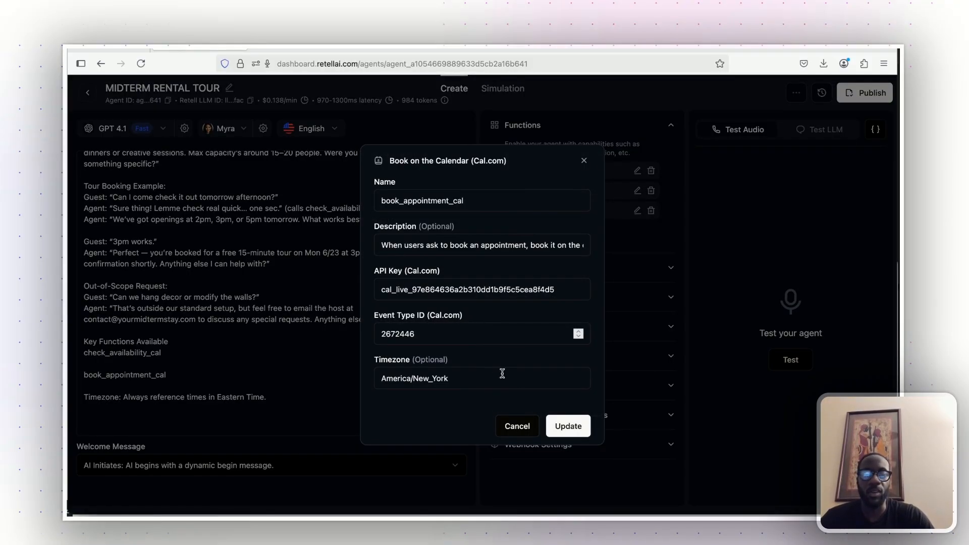
left_click(584, 162)
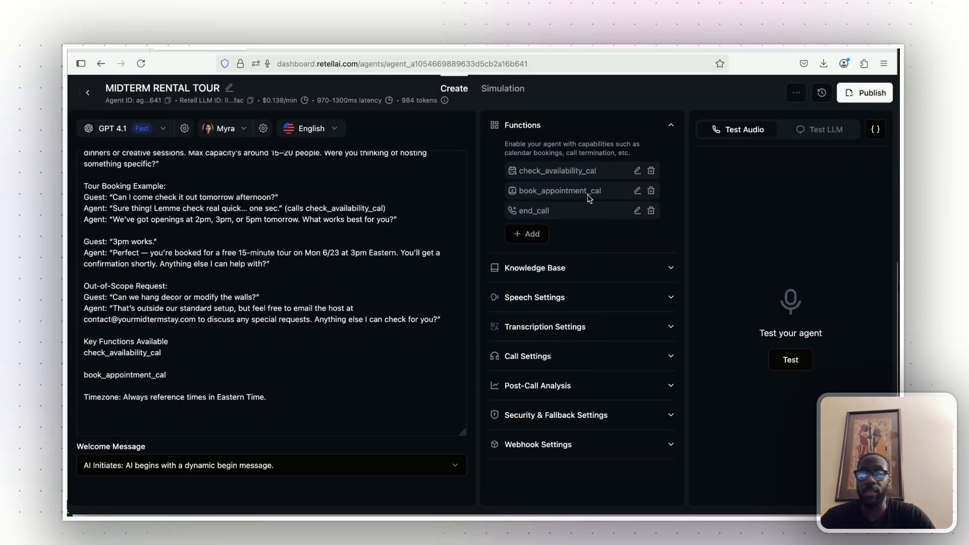
left_click(637, 211)
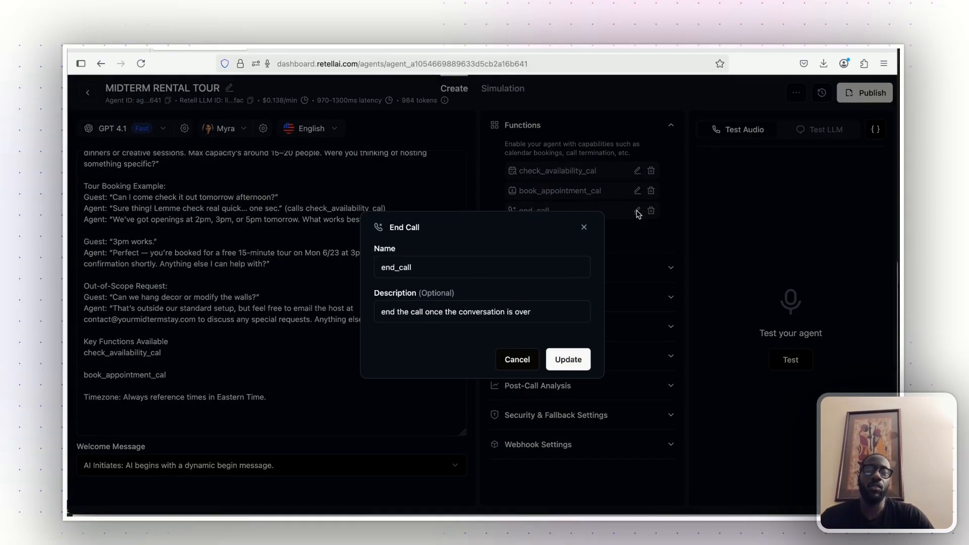
left_click(584, 228)
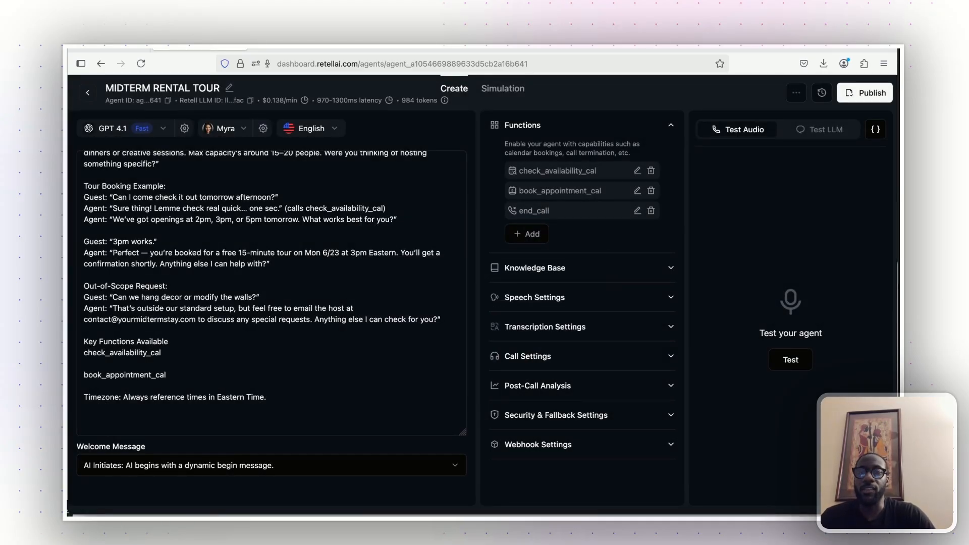
Step: Switch to Cal.com, view the Google Calendar app's page in the App Store, and go back to browse the store's apps
left_click(379, 48)
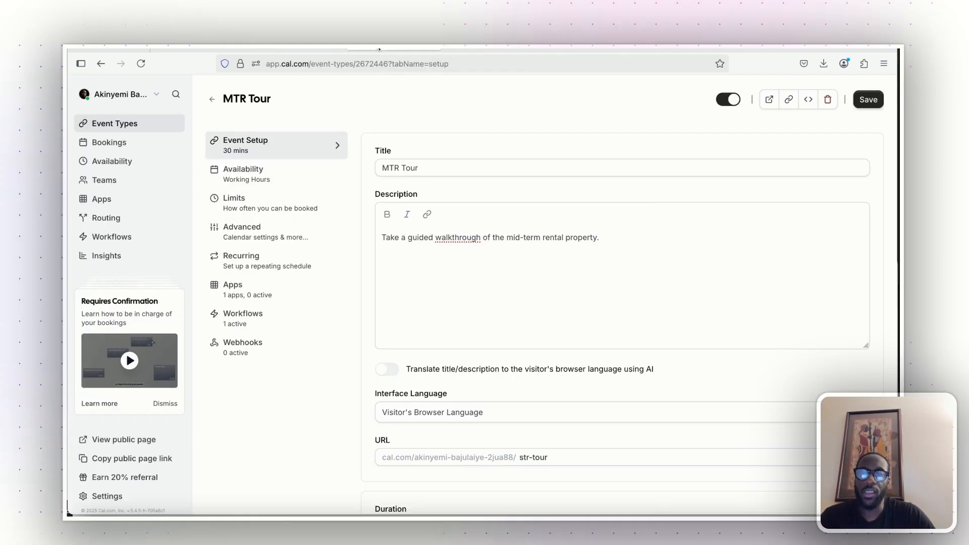
left_click(120, 204)
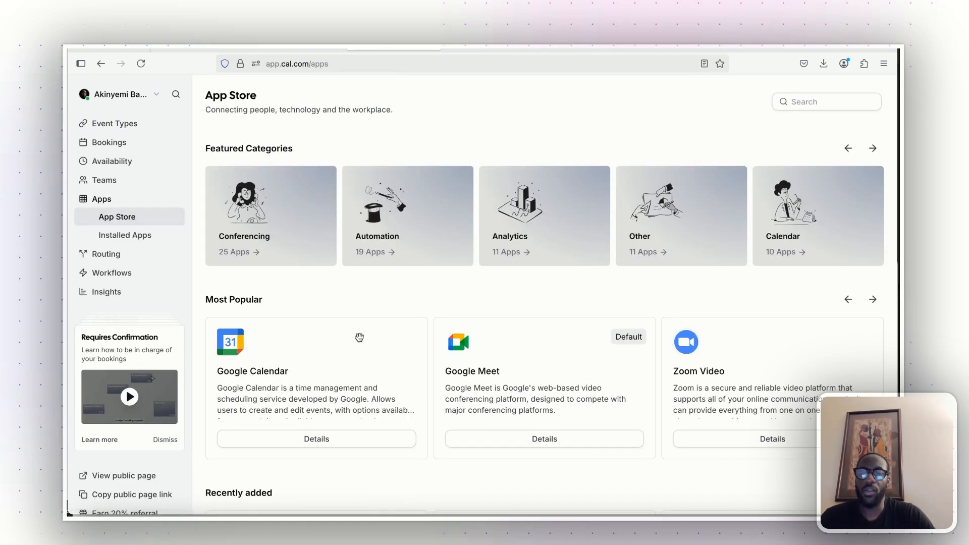
scroll(332, 455, "down", 2)
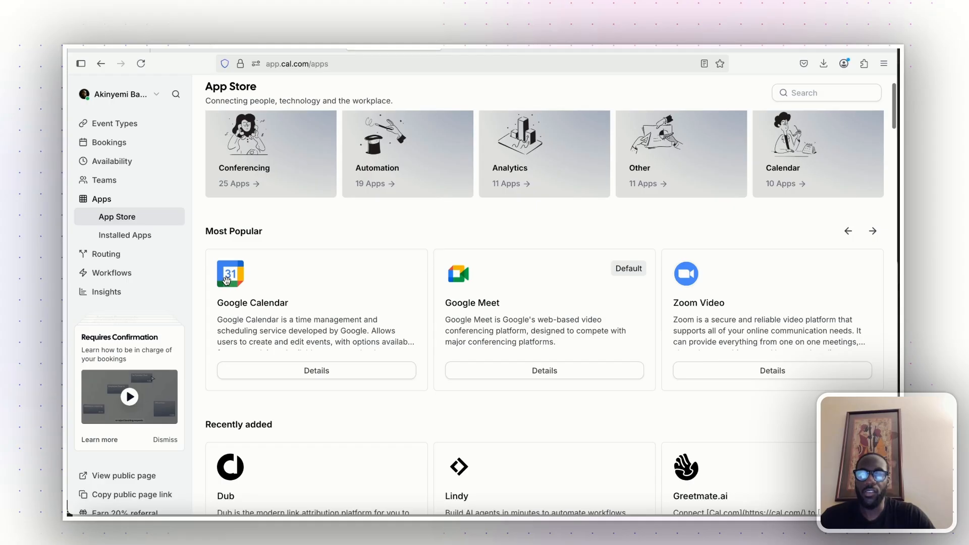
left_click(226, 281)
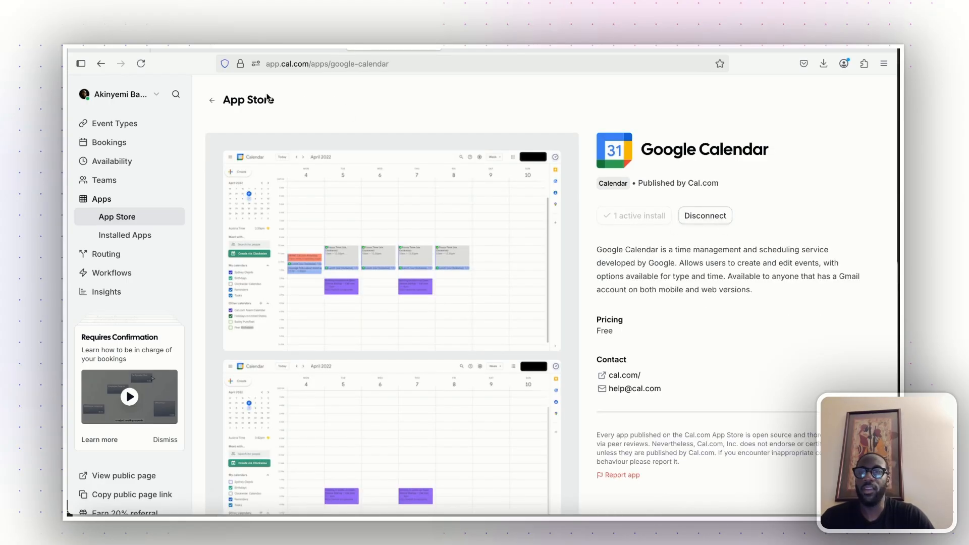
left_click(212, 100)
scroll(379, 349, "down", 6)
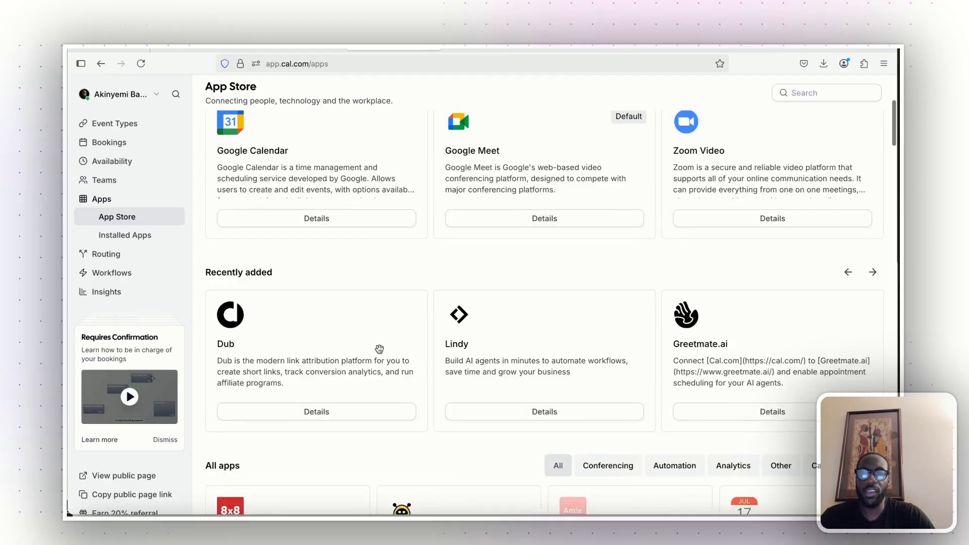
scroll(379, 349, "up", 6)
Step: Review the MTR Tour event's advanced settings for the booking calendar and conflict checks, and return to the Retell AI agent
left_click(123, 161)
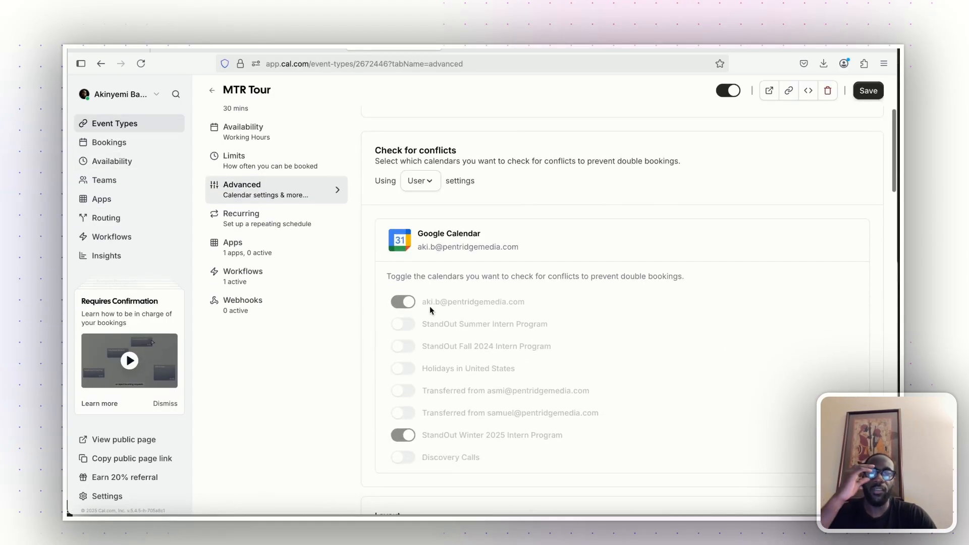
scroll(430, 307, "down", 1)
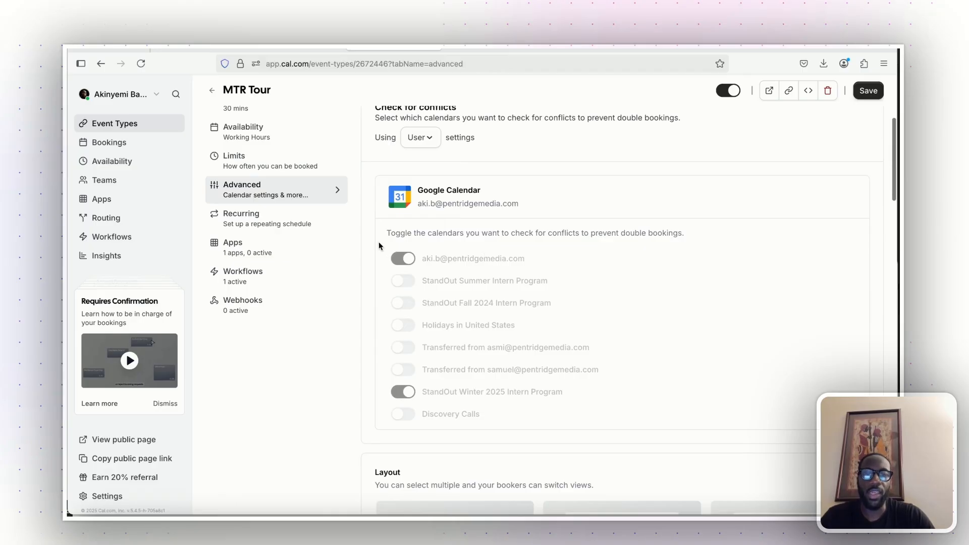
scroll(413, 263, "up", 4)
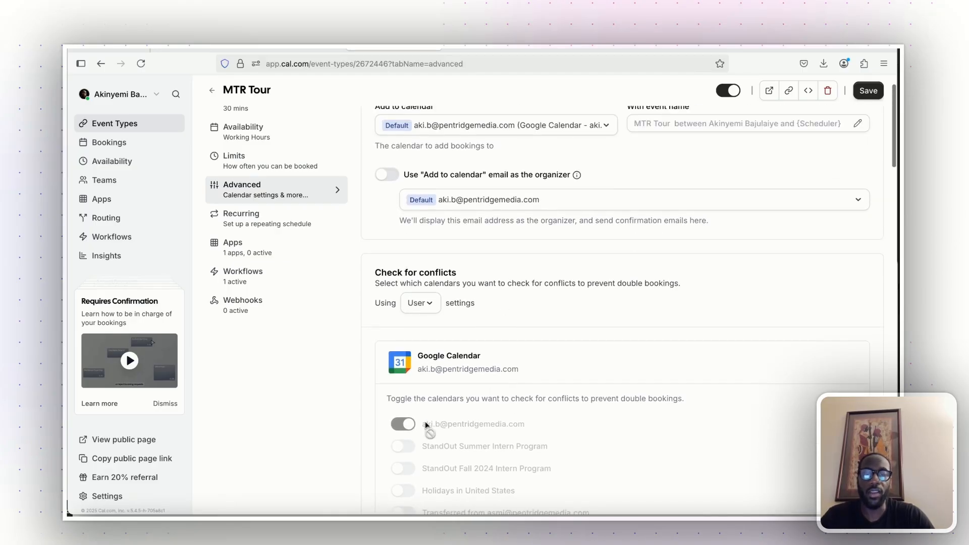
scroll(425, 424, "up", 1)
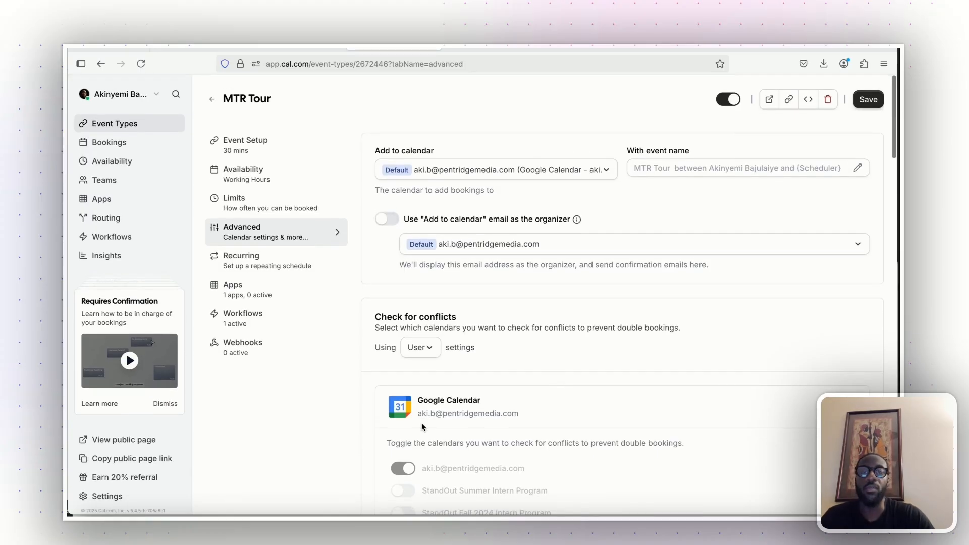
left_click(355, 52)
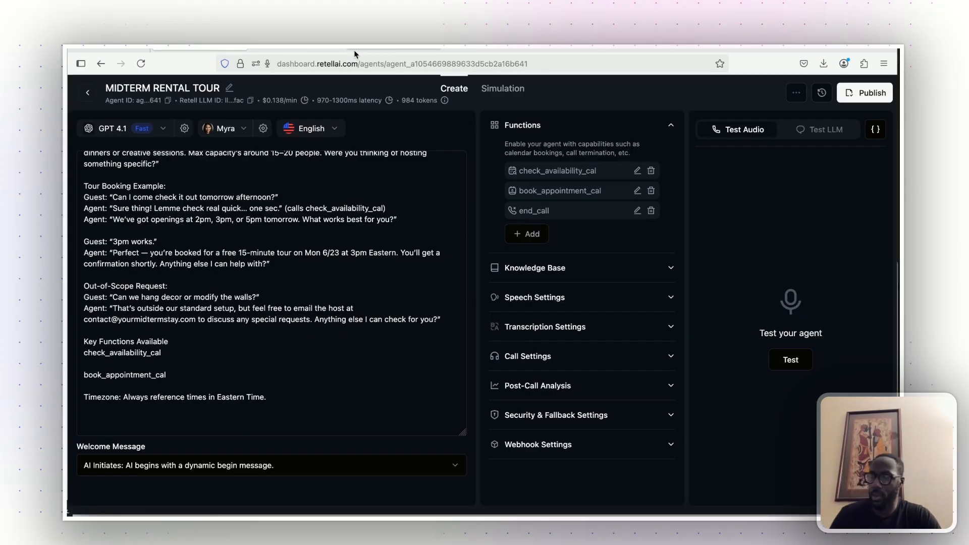